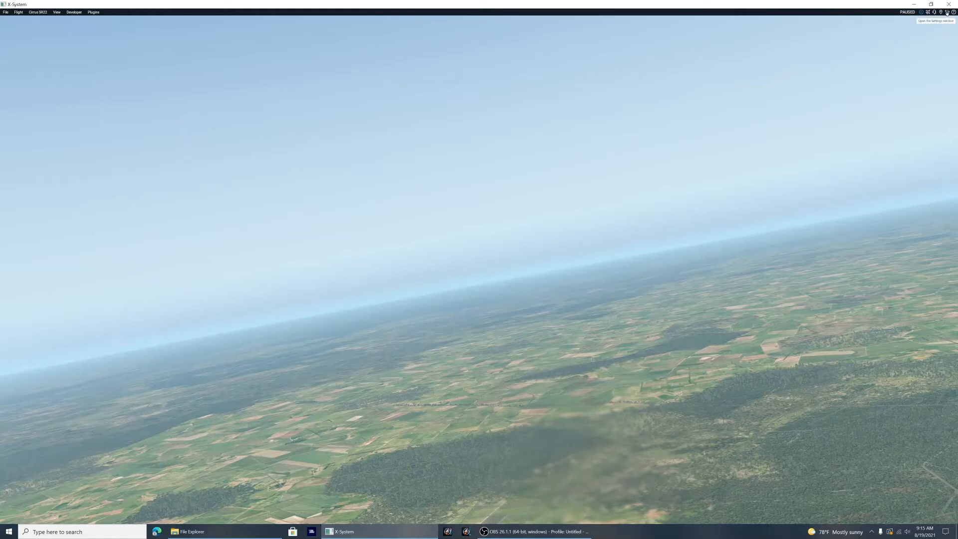
Step: Open the joystick settings and examine the response curve of the pitch axis
{"action": "left_click", "coordinate": [947, 13]}
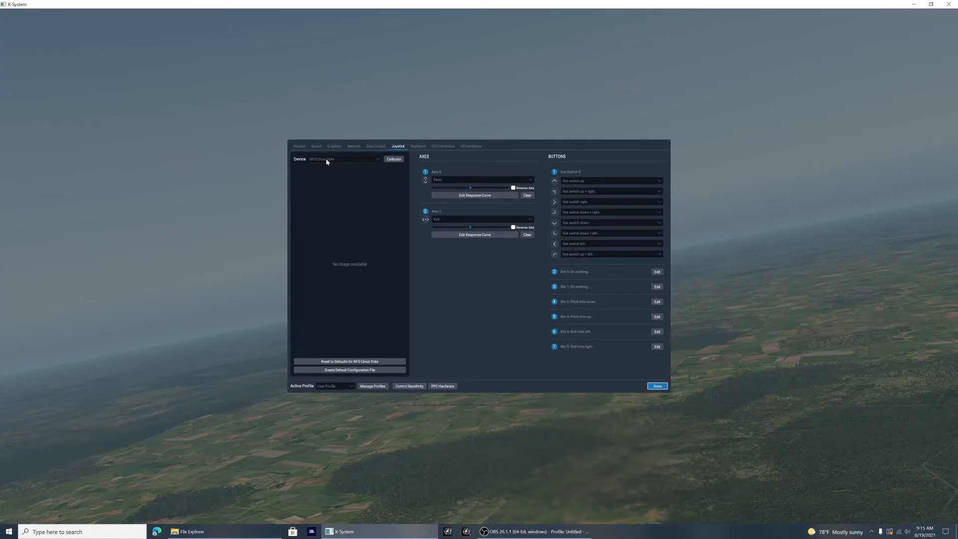
{"action": "left_click", "coordinate": [475, 196]}
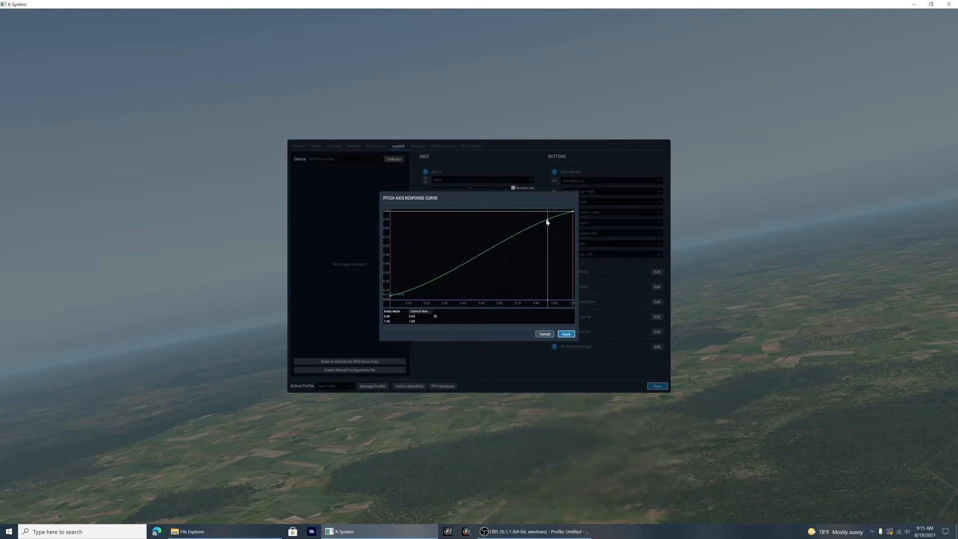
{"action": "left_click", "coordinate": [565, 333]}
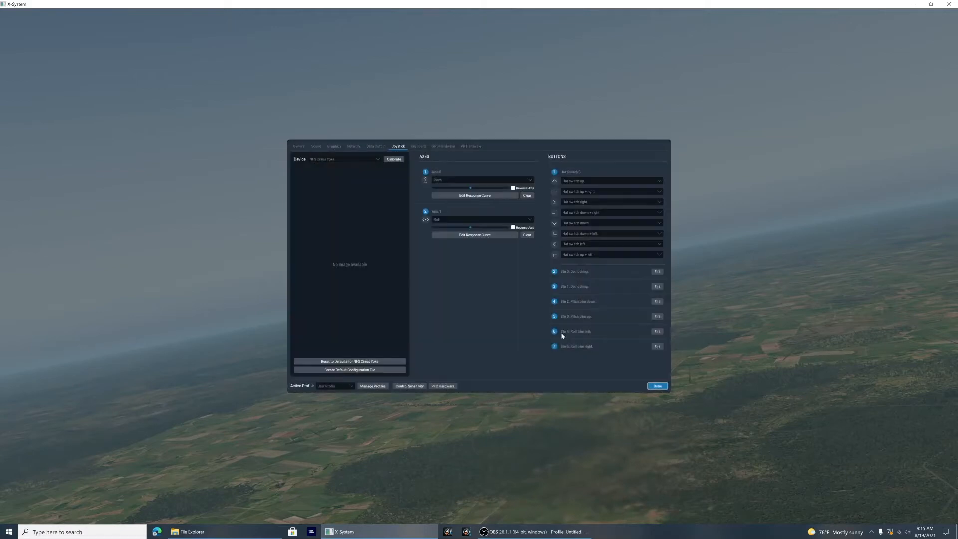
Step: Set the roll axis response curve to Linear interpolation and add a control point at its midpoint
{"action": "left_click", "coordinate": [486, 236]}
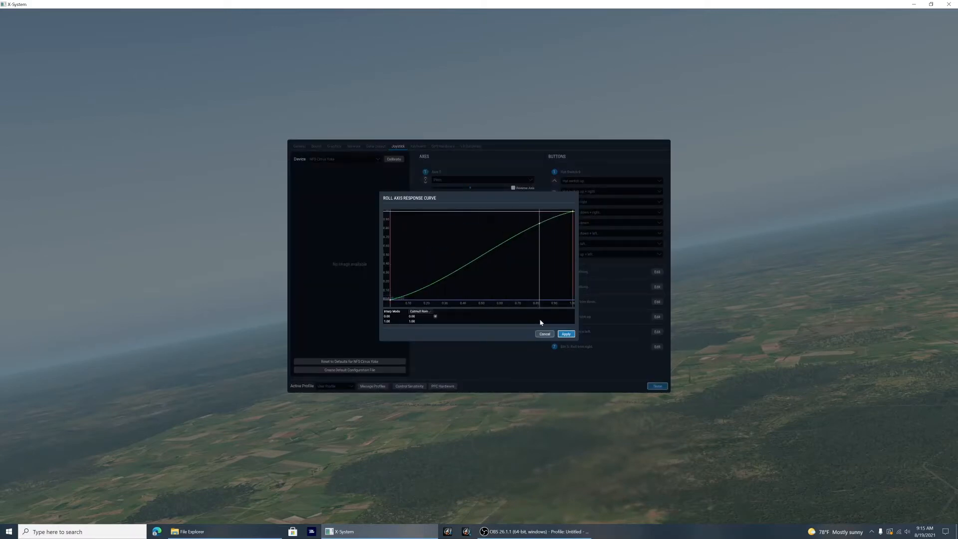
{"action": "left_click", "coordinate": [429, 312]}
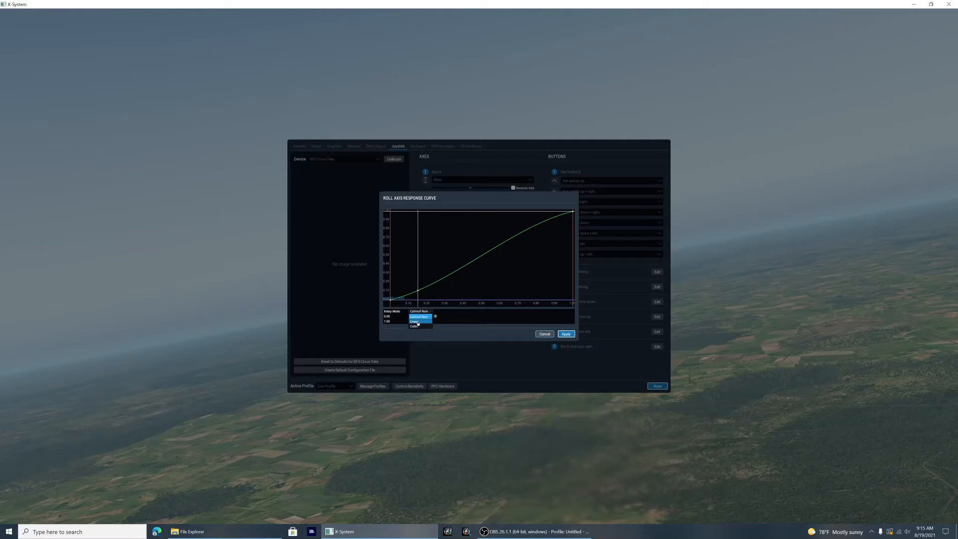
{"action": "left_click", "coordinate": [417, 322]}
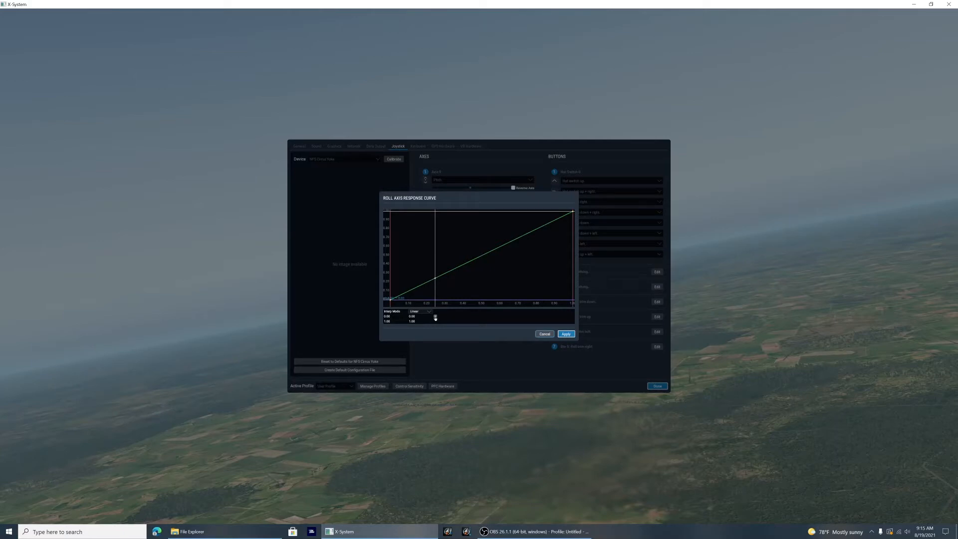
{"action": "left_click", "coordinate": [435, 317]}
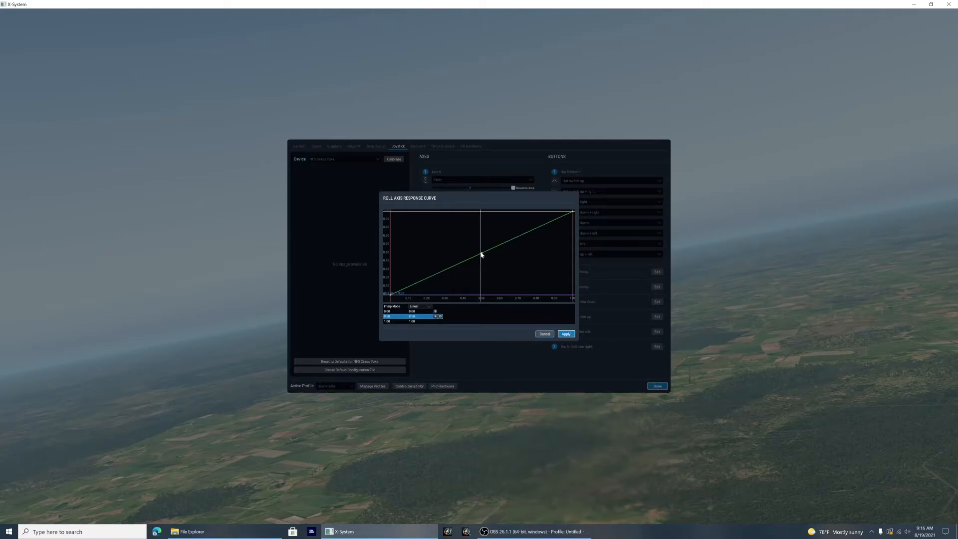
Step: Try the roll curve's middle point high near the start, low near the end, and back on the straight line
{"action": "left_click_drag", "start_coordinate": [482, 253], "coordinate": [404, 238]}
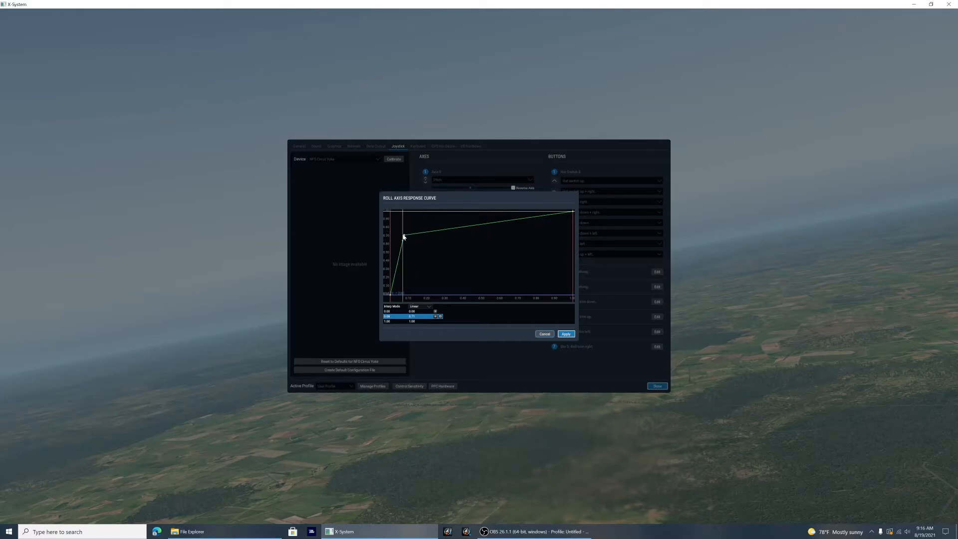
{"action": "left_click_drag", "start_coordinate": [404, 235], "coordinate": [549, 286]}
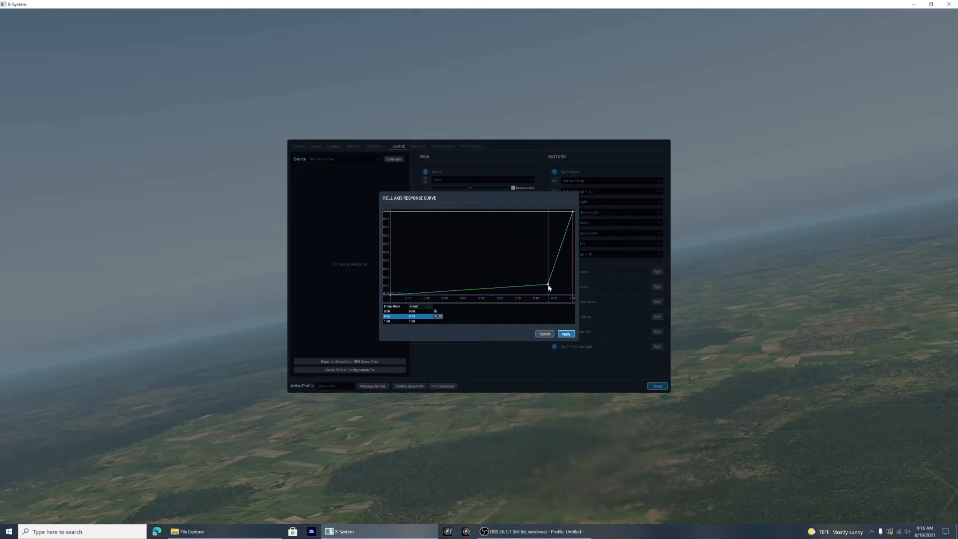
{"action": "left_click_drag", "start_coordinate": [548, 285], "coordinate": [432, 276]}
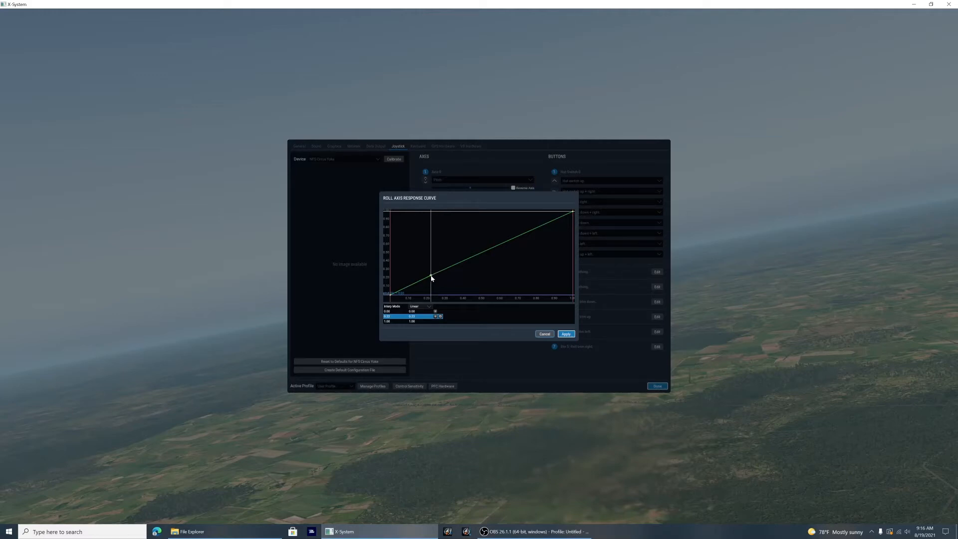
Step: Move the roll curve's point to about 0.08, 0.17 and add a second point at about 0.55, 0.40
{"action": "left_click_drag", "start_coordinate": [432, 277], "coordinate": [405, 280]}
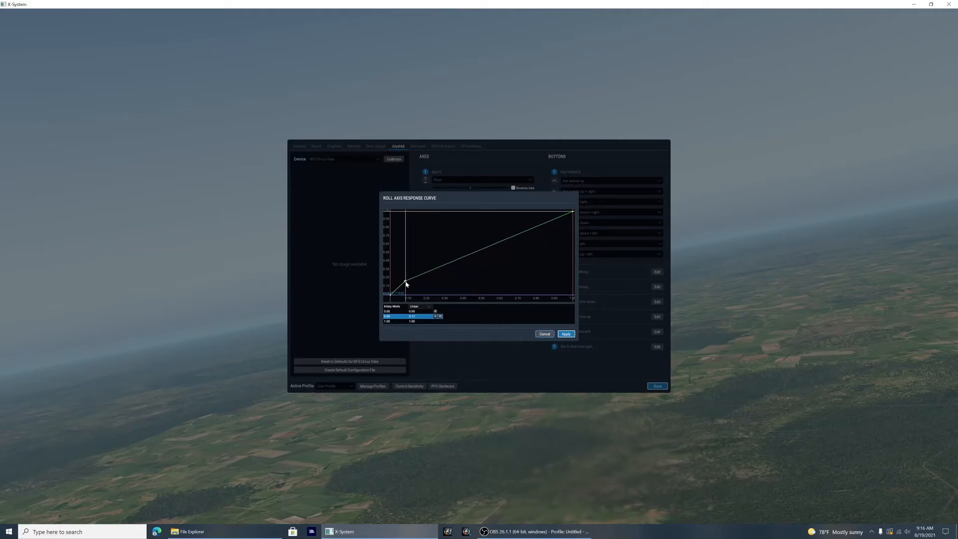
{"action": "left_click", "coordinate": [435, 317]}
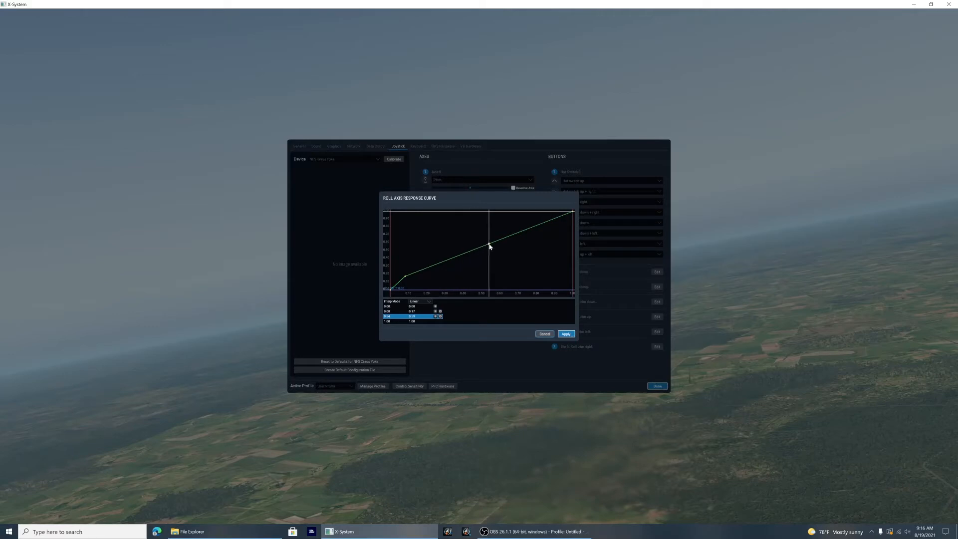
{"action": "left_click_drag", "start_coordinate": [489, 245], "coordinate": [492, 260]}
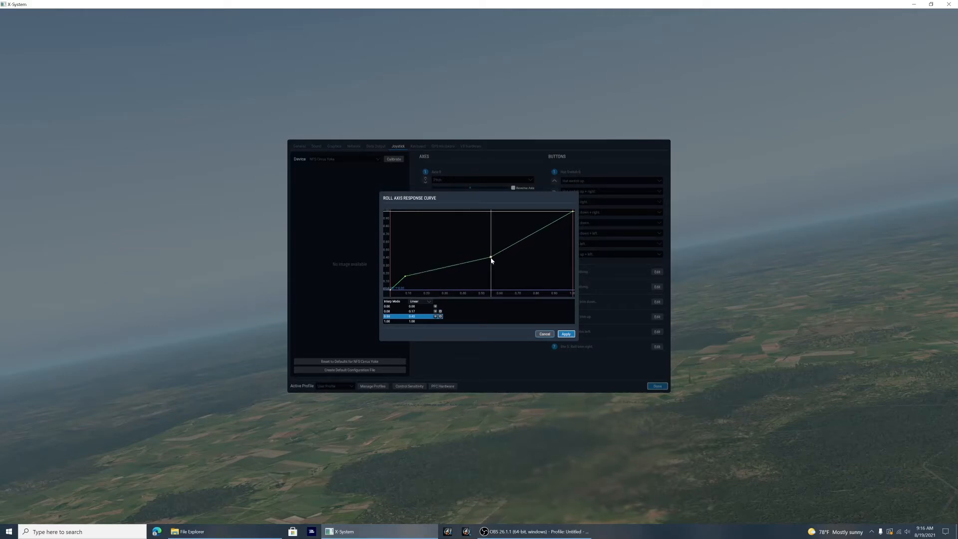
Step: Adjust the roll curve's first point to about 0.10, 0.18 and its second point to about 0.50, 0.34
{"action": "left_click", "coordinate": [405, 276]}
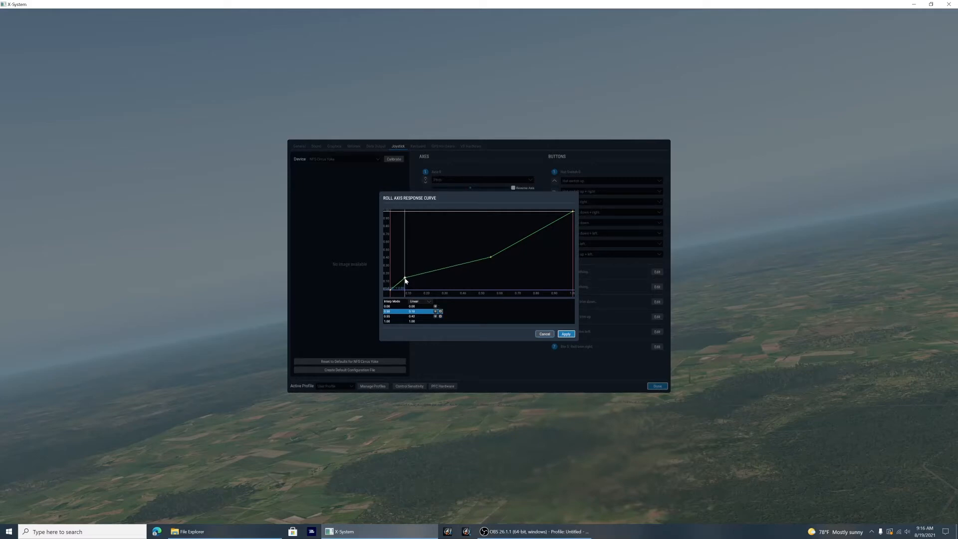
{"action": "left_click_drag", "start_coordinate": [405, 279], "coordinate": [405, 281]}
{"action": "left_click_drag", "start_coordinate": [406, 280], "coordinate": [408, 281]}
{"action": "left_click_drag", "start_coordinate": [409, 282], "coordinate": [409, 277]}
{"action": "mouse_move", "coordinate": [491, 258]}
{"action": "left_mouse_down"}
{"action": "mouse_move", "coordinate": [499, 265]}
{"action": "mouse_move", "coordinate": [482, 264]}
{"action": "left_mouse_up"}
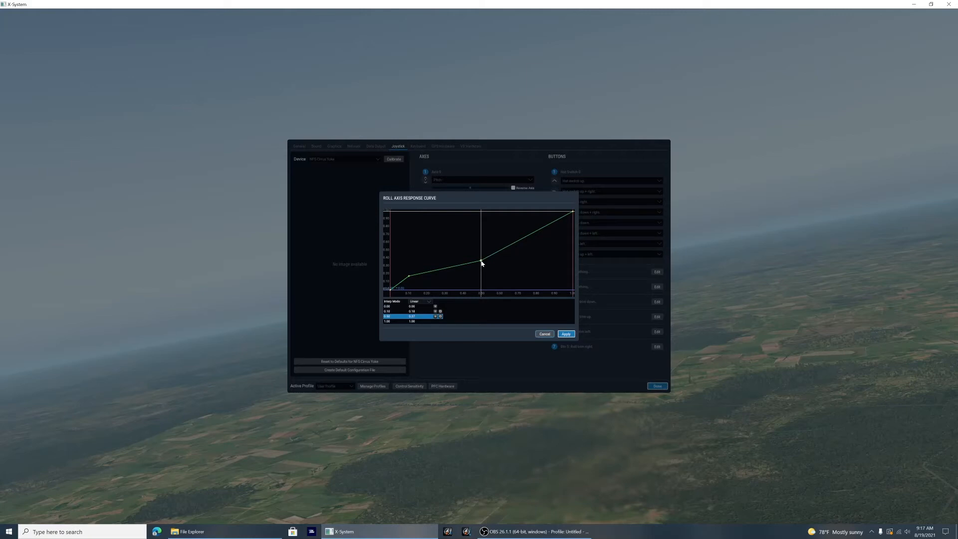
{"action": "left_click_drag", "start_coordinate": [482, 264], "coordinate": [482, 266]}
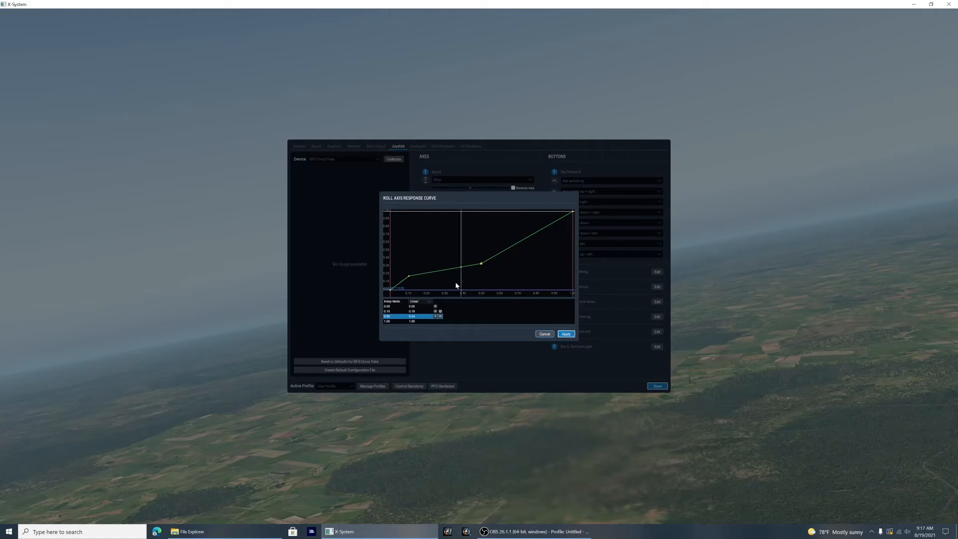
Step: Fine-tune the roll curve's first point around 0.10, 0.18 and apply the curve
{"action": "left_click", "coordinate": [409, 277]}
{"action": "left_click_drag", "start_coordinate": [410, 276], "coordinate": [411, 276]}
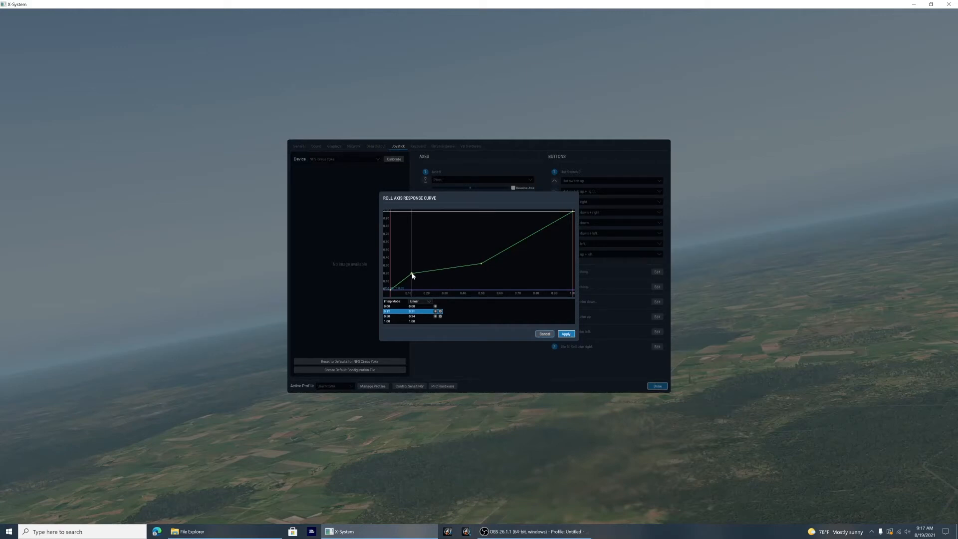
{"action": "left_click_drag", "start_coordinate": [412, 275], "coordinate": [415, 275]}
{"action": "left_click_drag", "start_coordinate": [419, 276], "coordinate": [415, 275]}
{"action": "left_click_drag", "start_coordinate": [405, 276], "coordinate": [406, 283]}
{"action": "left_click", "coordinate": [573, 335]}
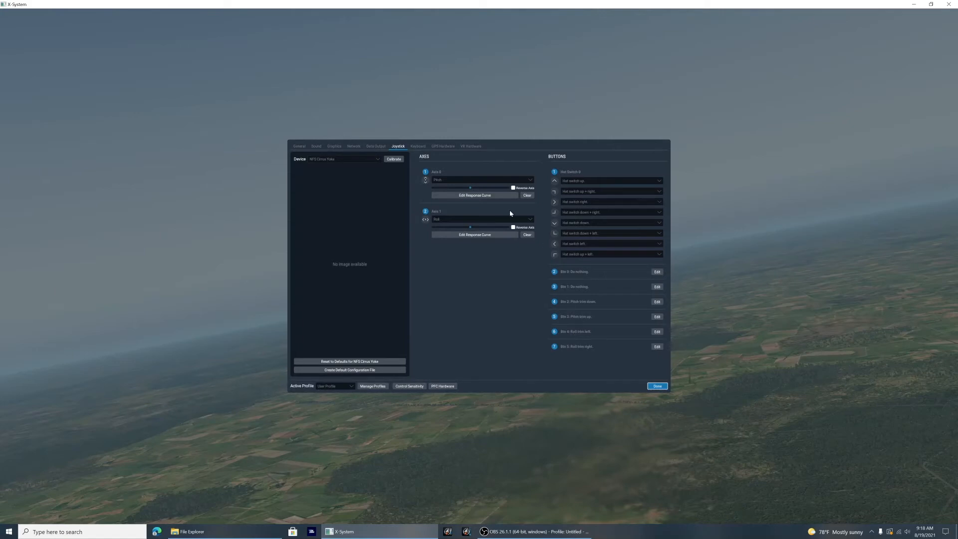
Step: Set the pitch axis response curve to Linear interpolation and add two control points at 0.50 and 0.75
{"action": "left_click", "coordinate": [511, 195]}
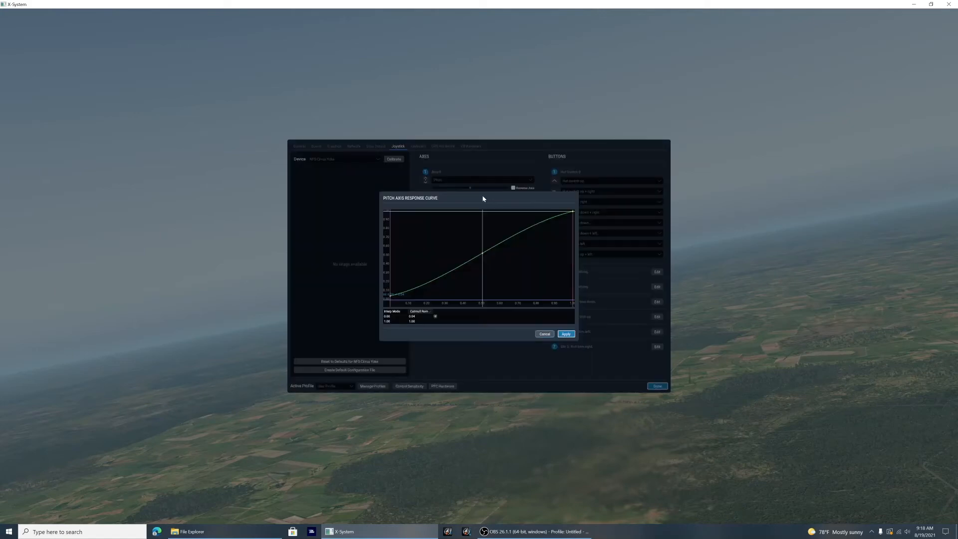
{"action": "left_click", "coordinate": [419, 311]}
{"action": "left_click", "coordinate": [419, 324]}
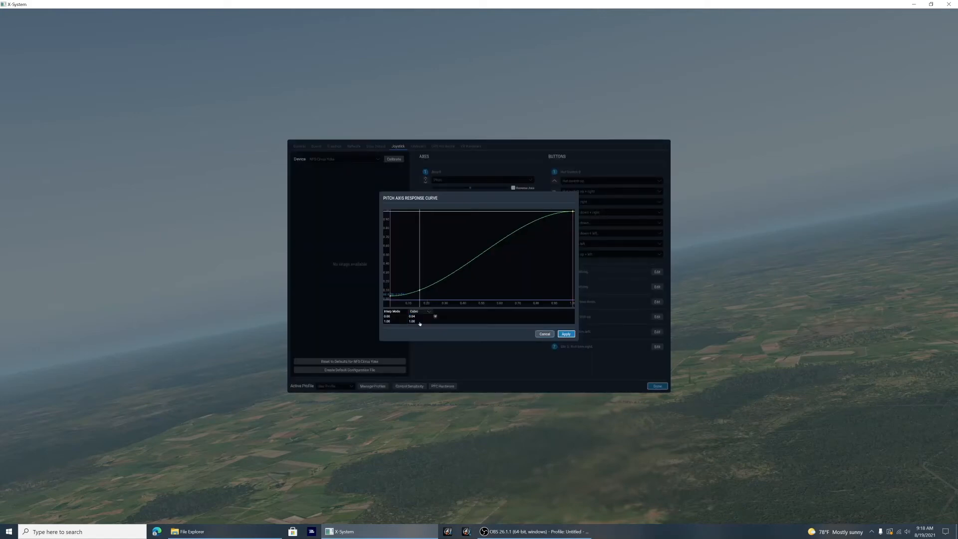
{"action": "left_click", "coordinate": [420, 312]}
{"action": "left_click", "coordinate": [420, 317]}
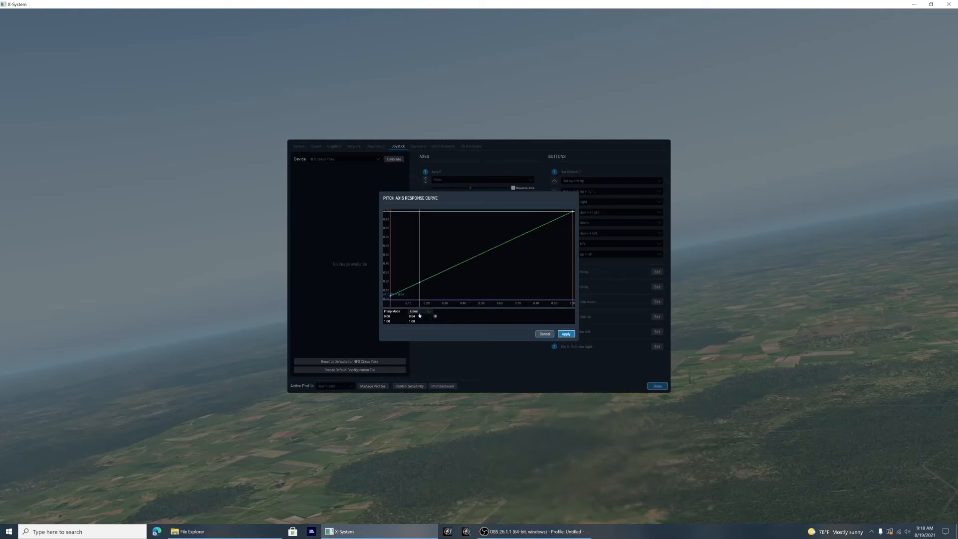
{"action": "left_click", "coordinate": [435, 315]}
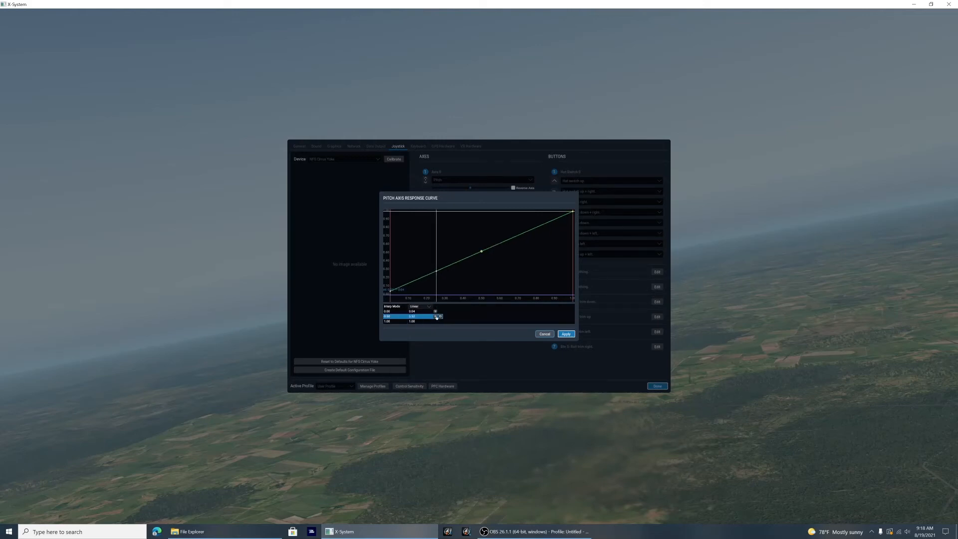
{"action": "left_click", "coordinate": [436, 316]}
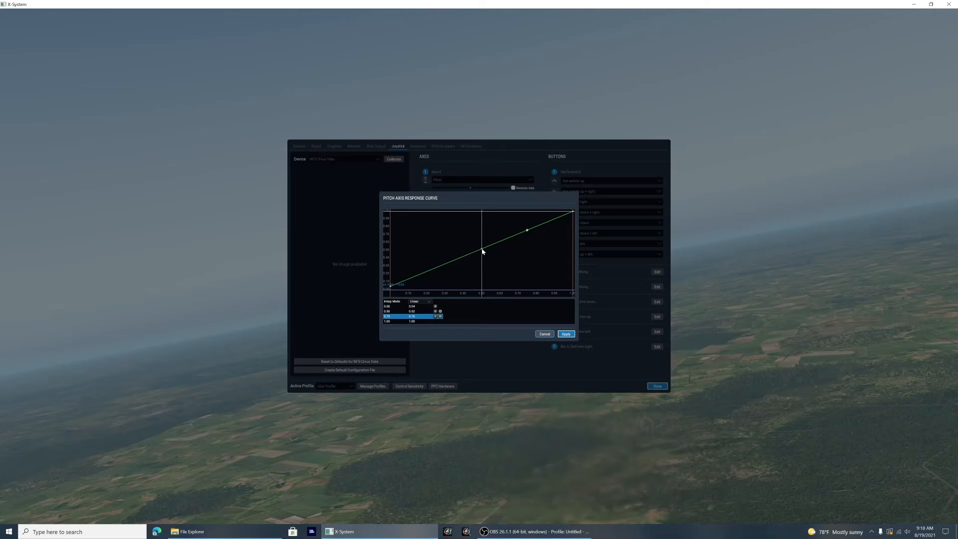
Step: Move the pitch curve's first added point to about 0.08, 0.15 and the second to about 0.50, 0.35
{"action": "left_click_drag", "start_coordinate": [482, 251], "coordinate": [458, 258]}
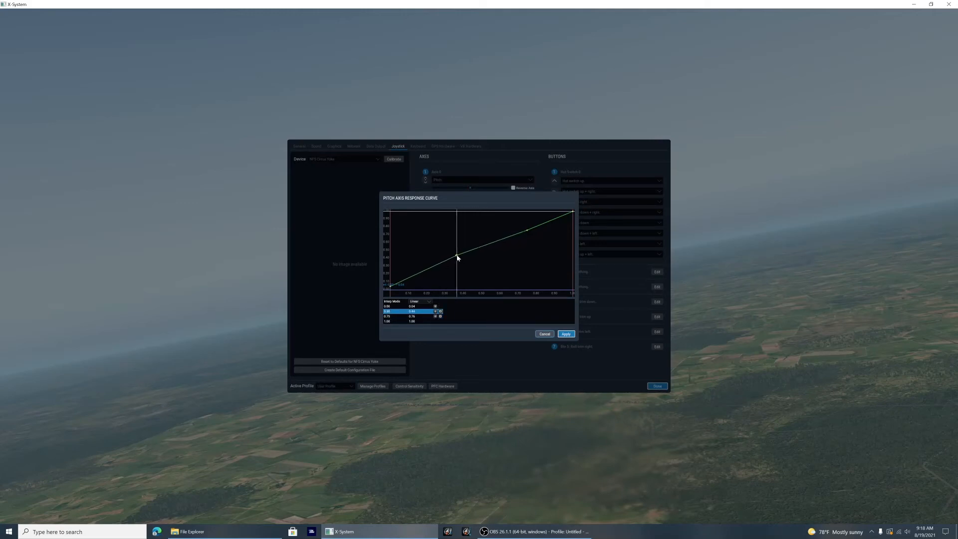
{"action": "left_click_drag", "start_coordinate": [457, 257], "coordinate": [409, 275]}
{"action": "left_click_drag", "start_coordinate": [409, 275], "coordinate": [405, 277]}
{"action": "left_click_drag", "start_coordinate": [528, 233], "coordinate": [482, 265]}
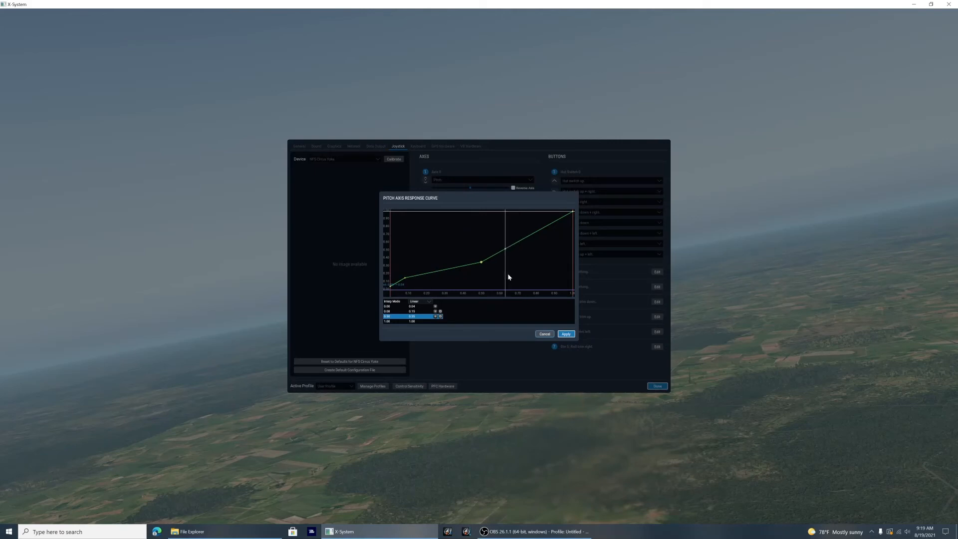
Step: Add a pitch curve point at about 0.77, 0.99, lower the start point to 0.00, and apply the curve
{"action": "left_click", "coordinate": [435, 317]}
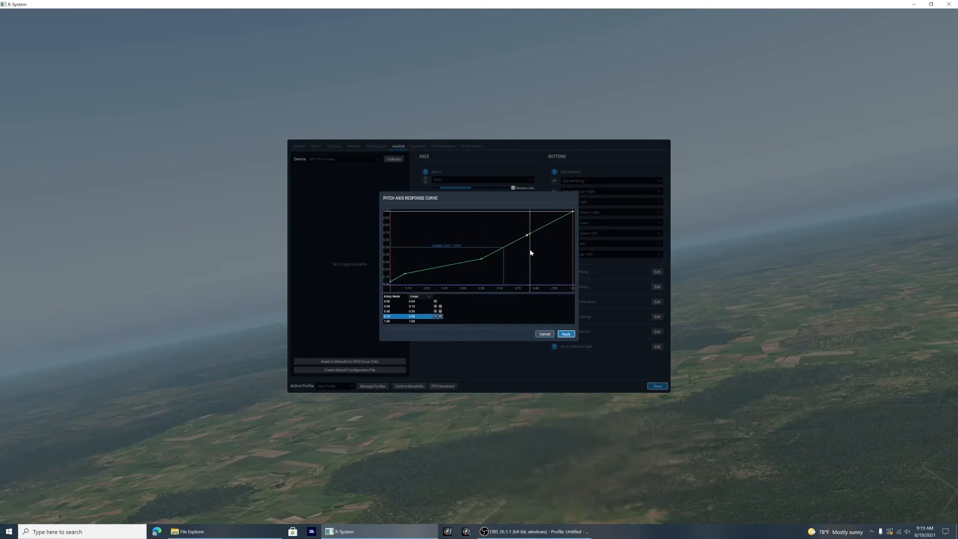
{"action": "left_click_drag", "start_coordinate": [528, 236], "coordinate": [531, 210]}
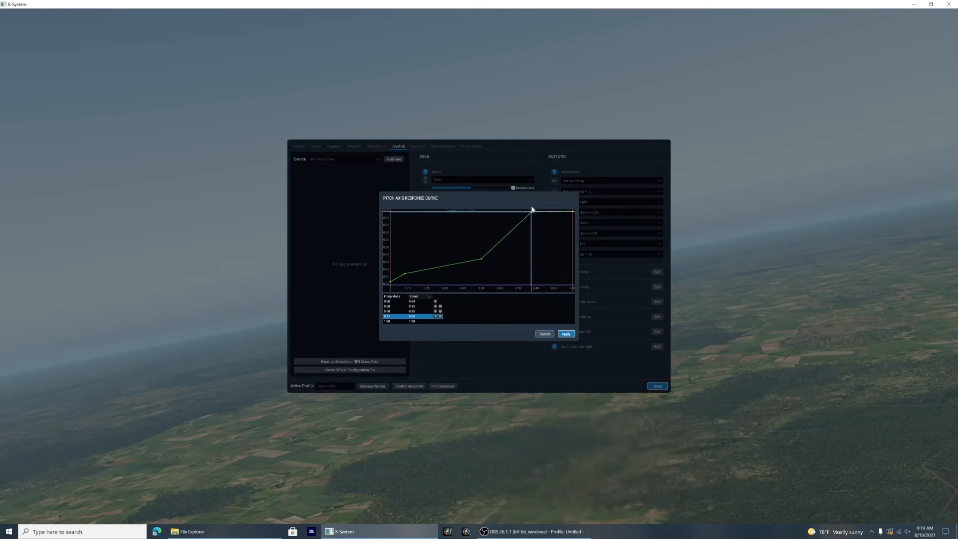
{"action": "left_click", "coordinate": [391, 284]}
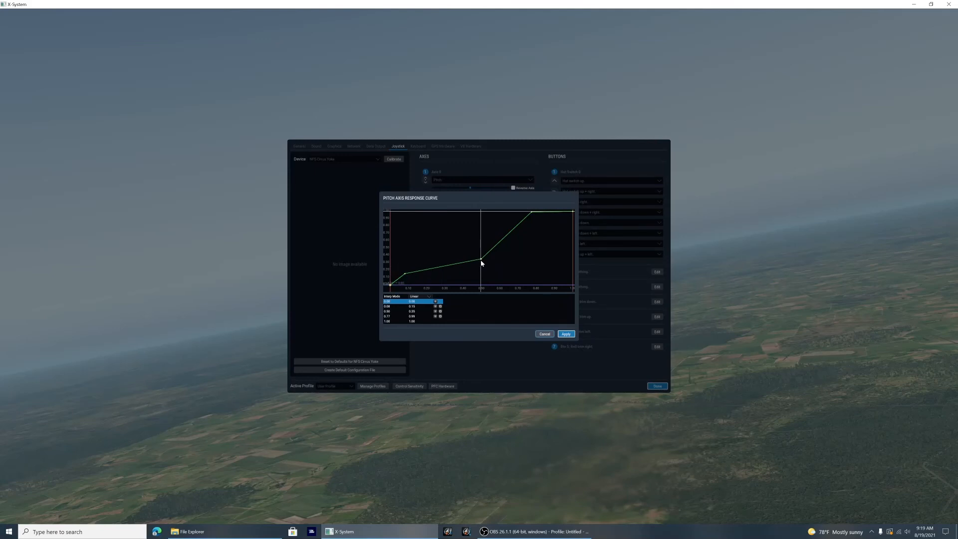
{"action": "left_click", "coordinate": [565, 334]}
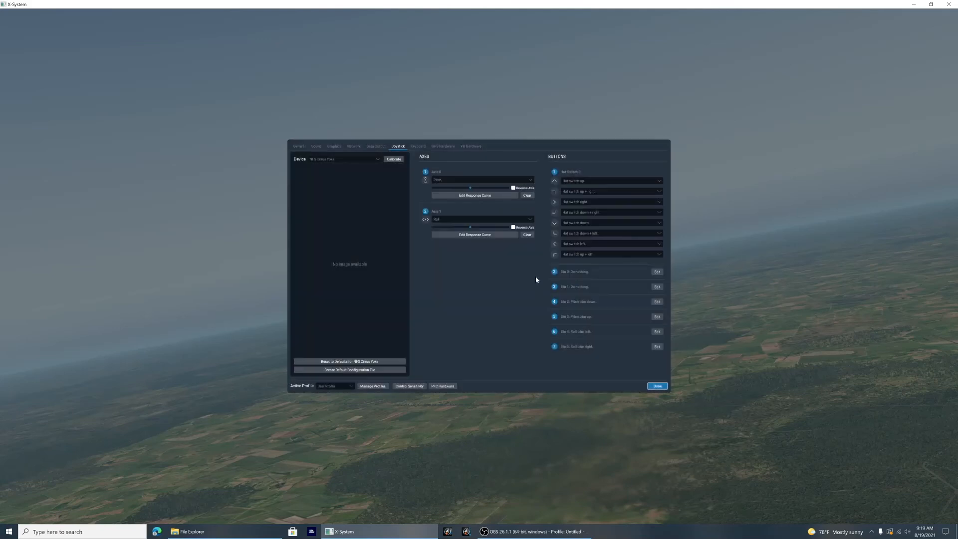
Step: Add a third point to the roll axis curve, raise it to full output near the end, and apply the curve
{"action": "left_click", "coordinate": [479, 235]}
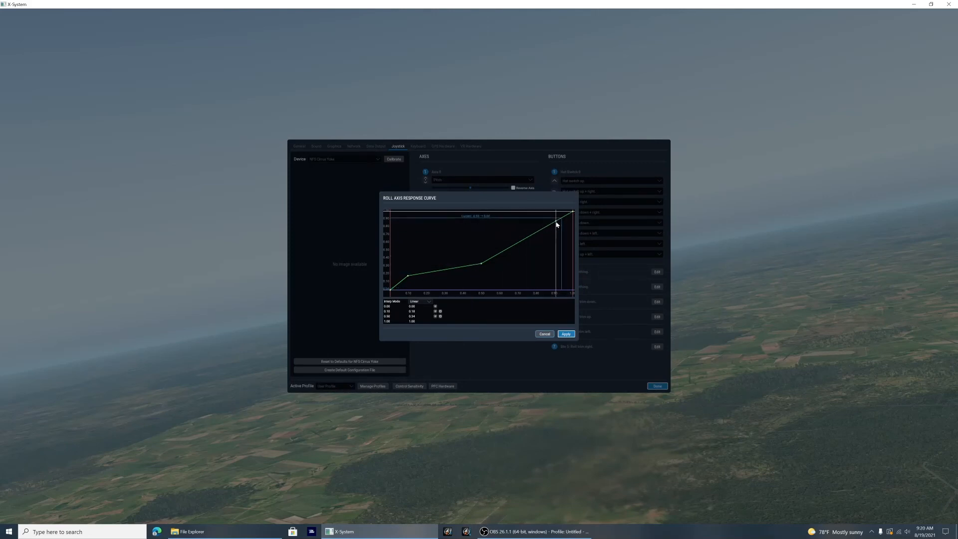
{"action": "left_click", "coordinate": [435, 316]}
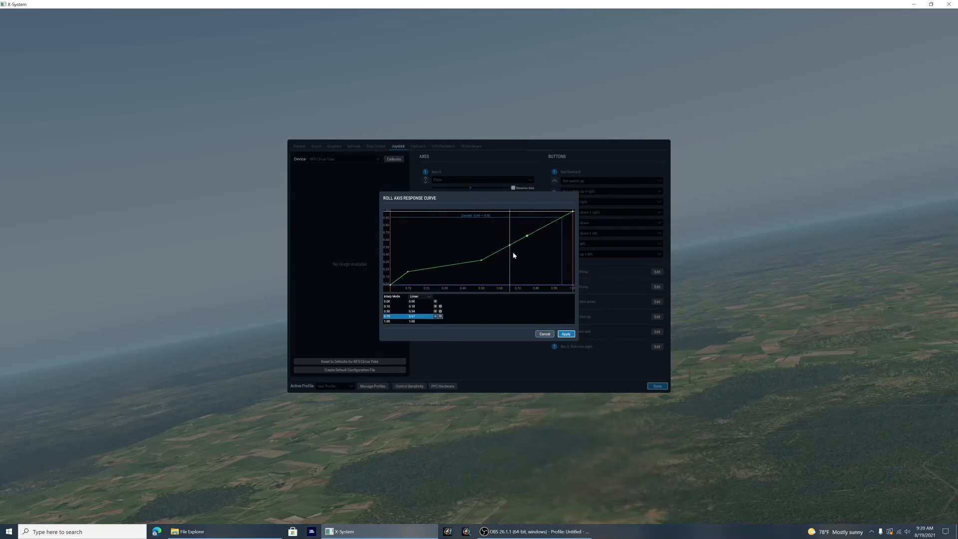
{"action": "left_click_drag", "start_coordinate": [528, 236], "coordinate": [565, 205]}
{"action": "left_click", "coordinate": [570, 335]}
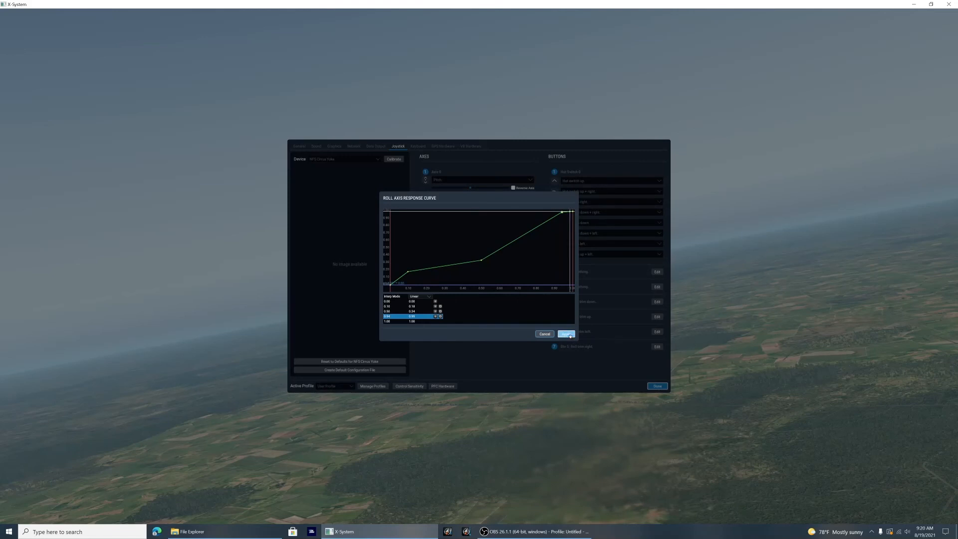
Step: Close the settings and resume the paused flight
{"action": "left_click", "coordinate": [663, 388]}
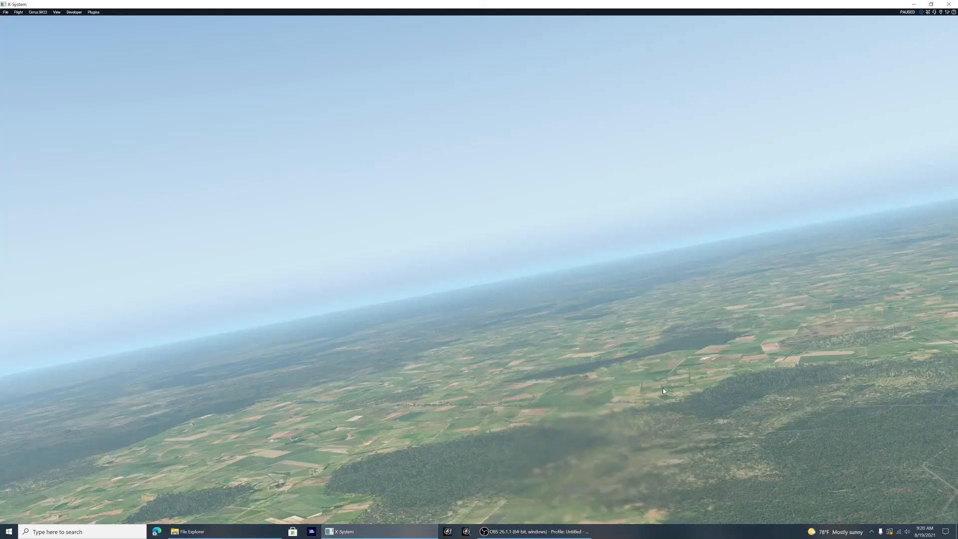
{"action": "key", "text": "p"}
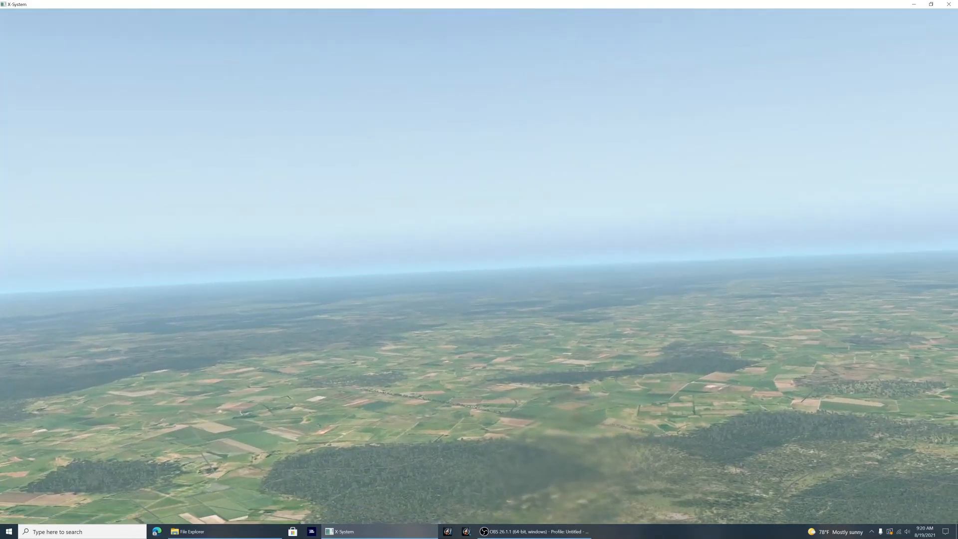
{"action": "mouse_move", "coordinate": [911, 12]}
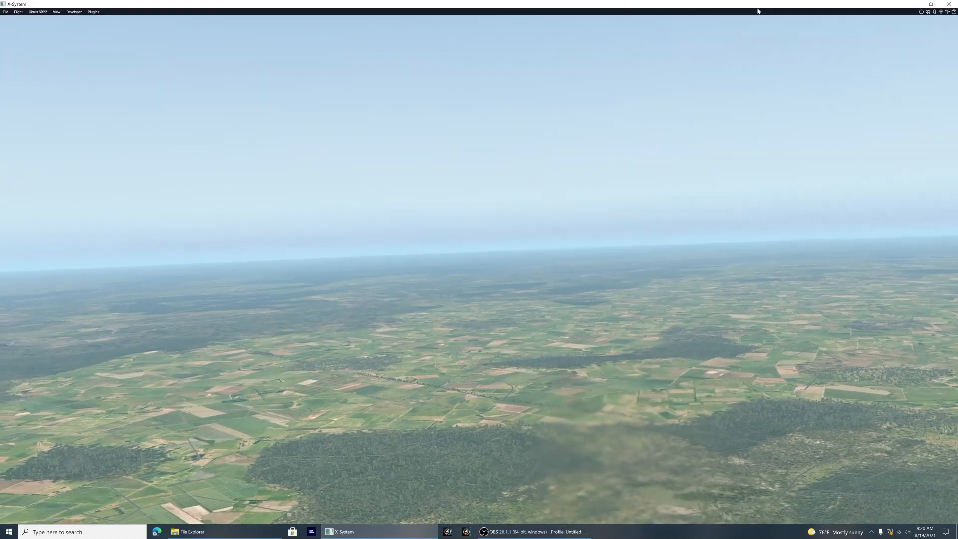
Step: Reopen the joystick settings, move the pitch response curve's first added point to about 0.11, 0.15, and apply the curve
{"action": "left_click", "coordinate": [947, 12]}
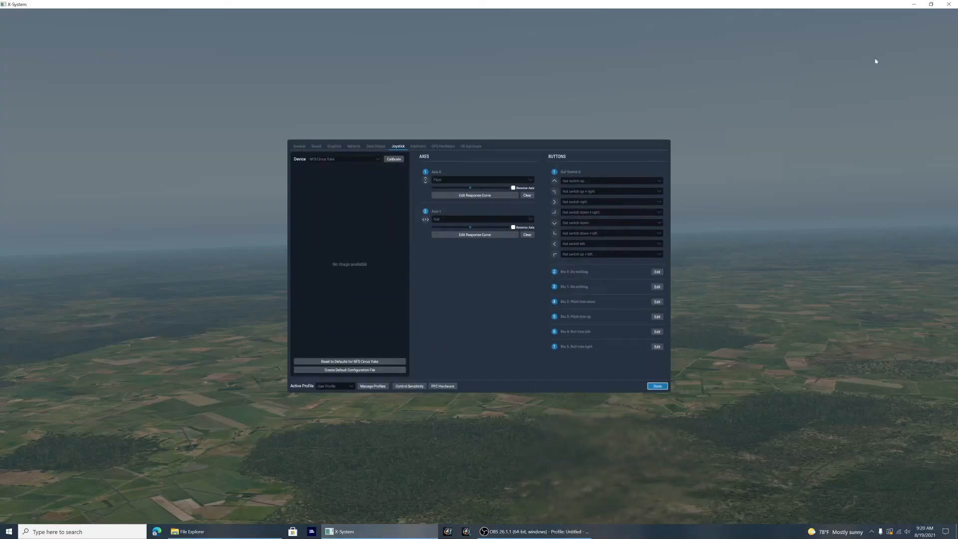
{"action": "left_click", "coordinate": [499, 195]}
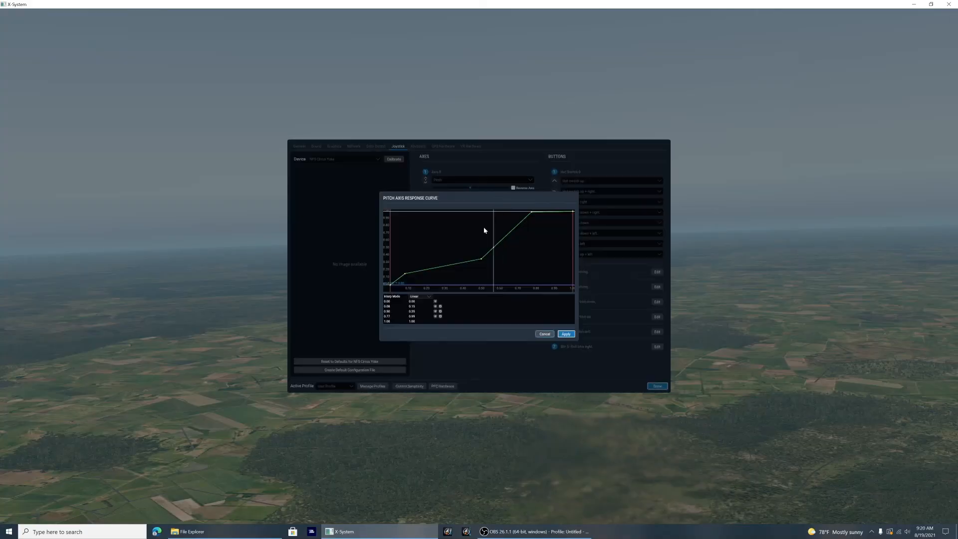
{"action": "left_click", "coordinate": [405, 274]}
{"action": "left_click_drag", "start_coordinate": [406, 275], "coordinate": [410, 274]}
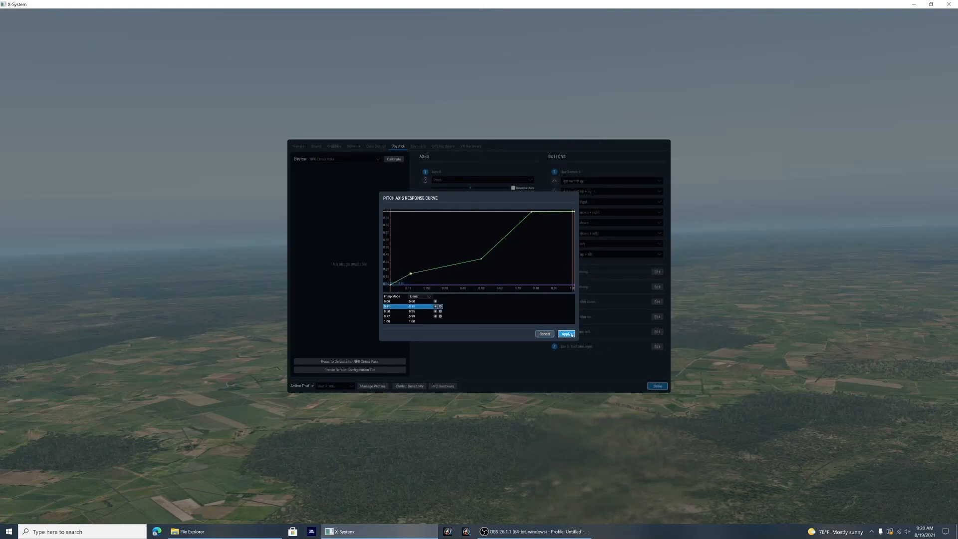
{"action": "left_click", "coordinate": [566, 335]}
Step: Shift the roll response curve's first added point to an input of about 0.12, apply the curve, and return to the flight
{"action": "left_click", "coordinate": [491, 235]}
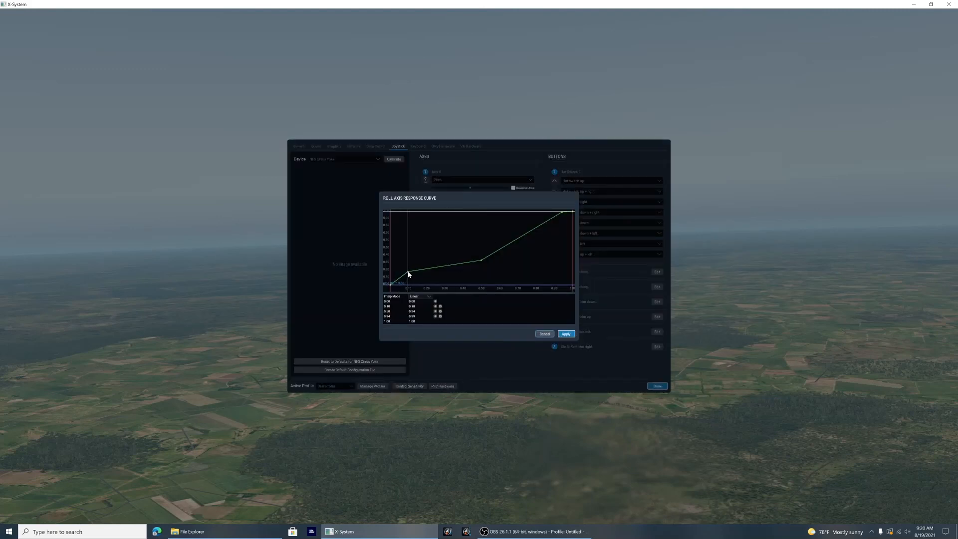
{"action": "left_click_drag", "start_coordinate": [407, 275], "coordinate": [414, 274]}
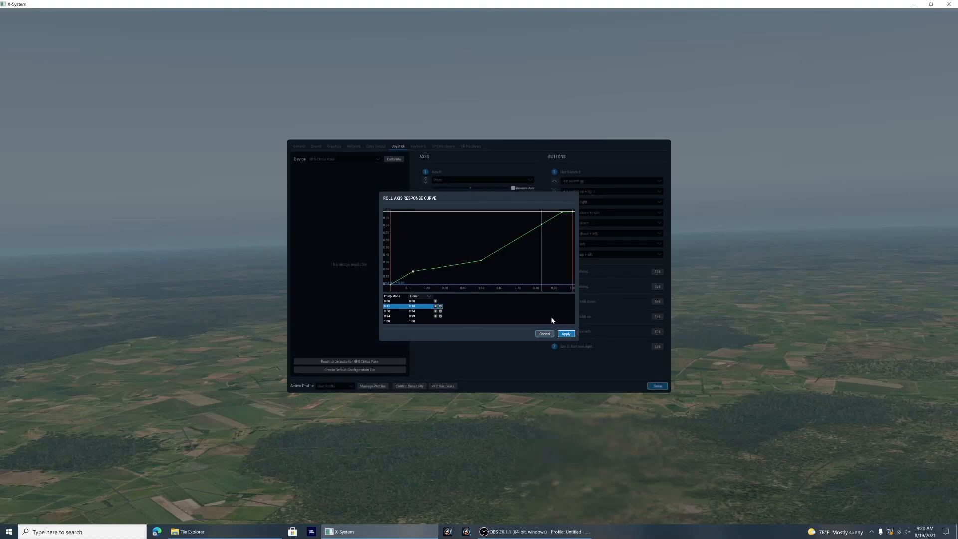
{"action": "left_click", "coordinate": [572, 334]}
{"action": "left_click", "coordinate": [657, 387]}
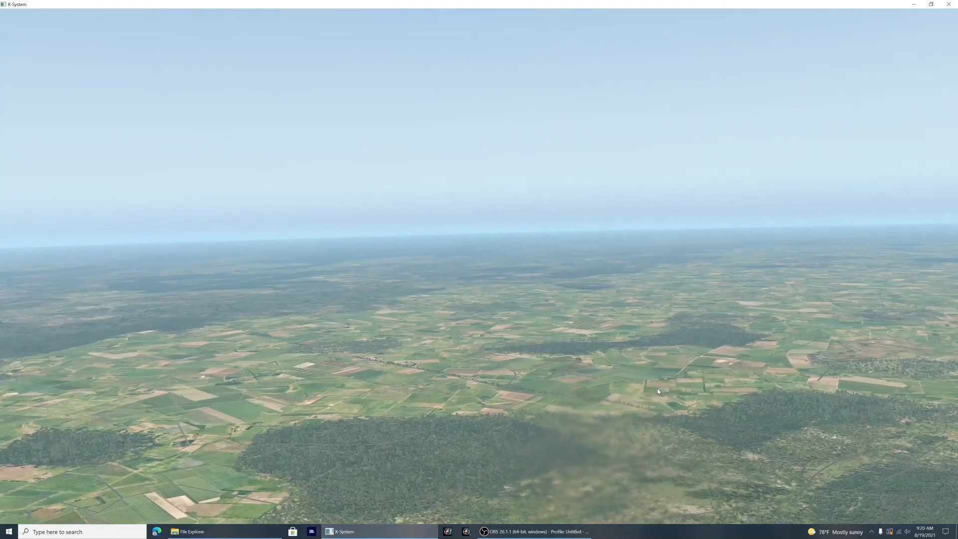